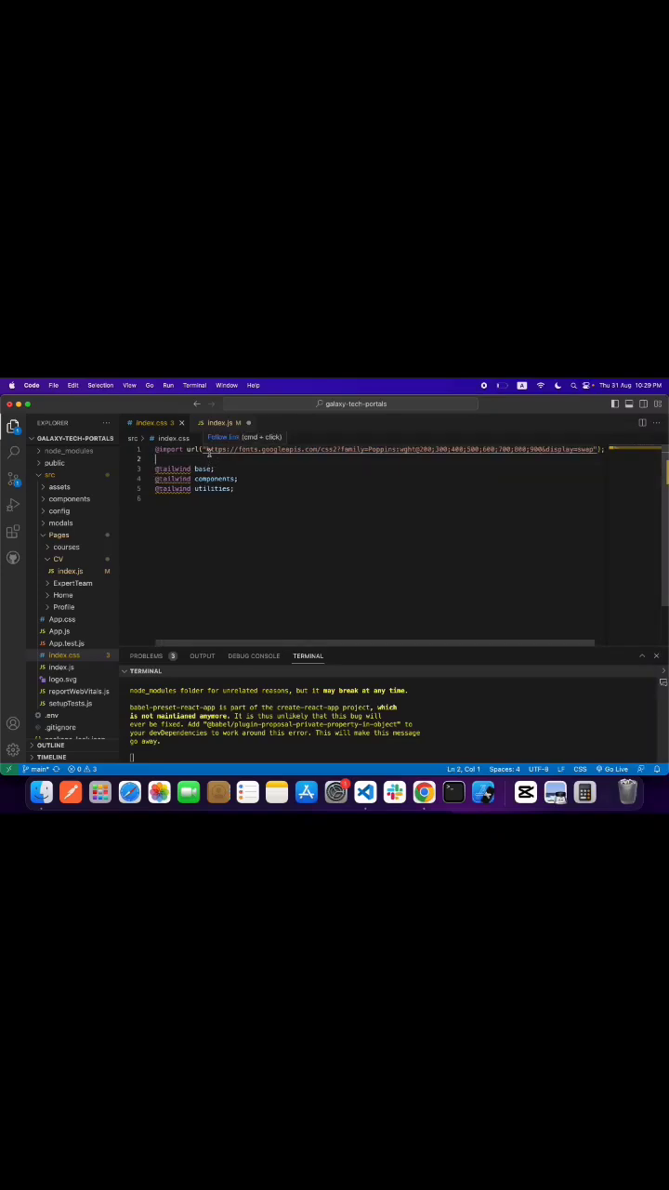
type("@import url('https://fonts.googleapis.com/css2?family=Poppins:wght@100;200&display=swap');")
key("Return")
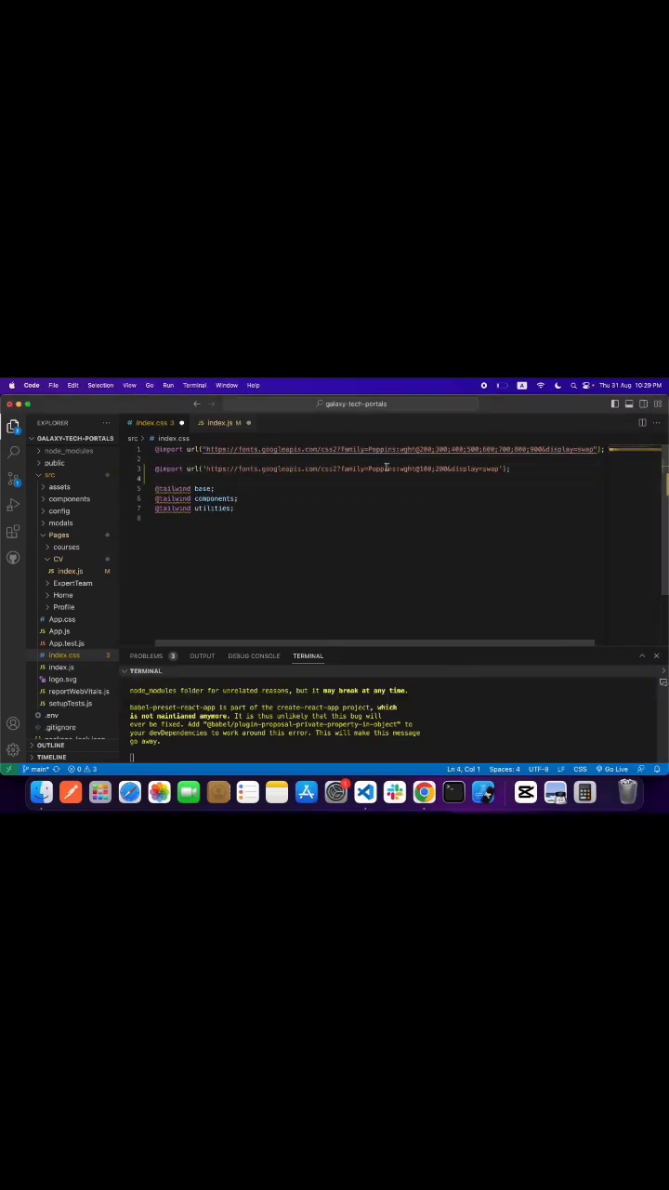
left_click_drag(422, 468, 433, 468)
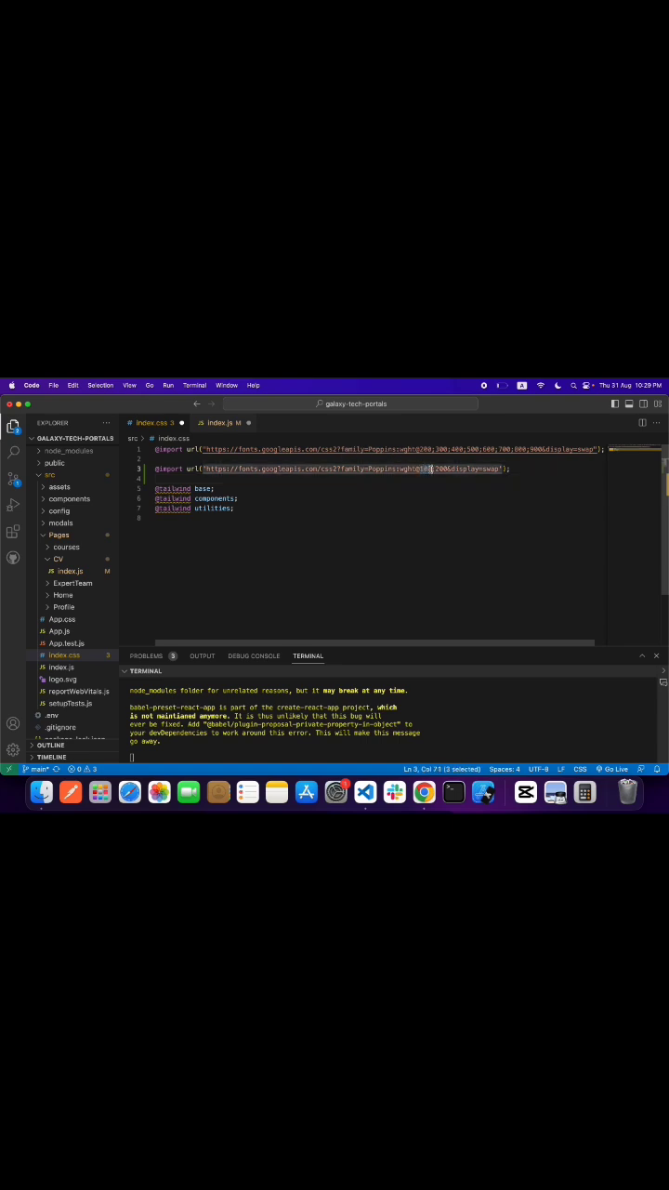
left_click(446, 468)
mouse_move(420, 449)
left_mouse_down()
mouse_move(470, 448)
mouse_move(457, 468)
left_mouse_up()
scroll(73, 604, "down", 3)
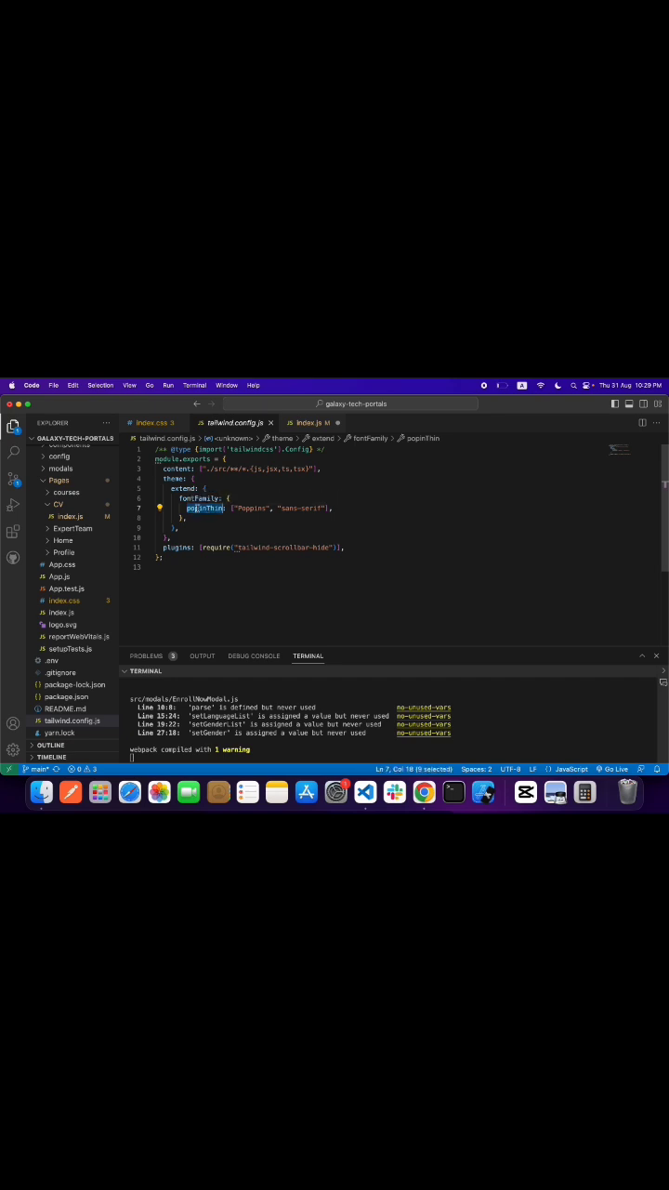
key("super+Tab")
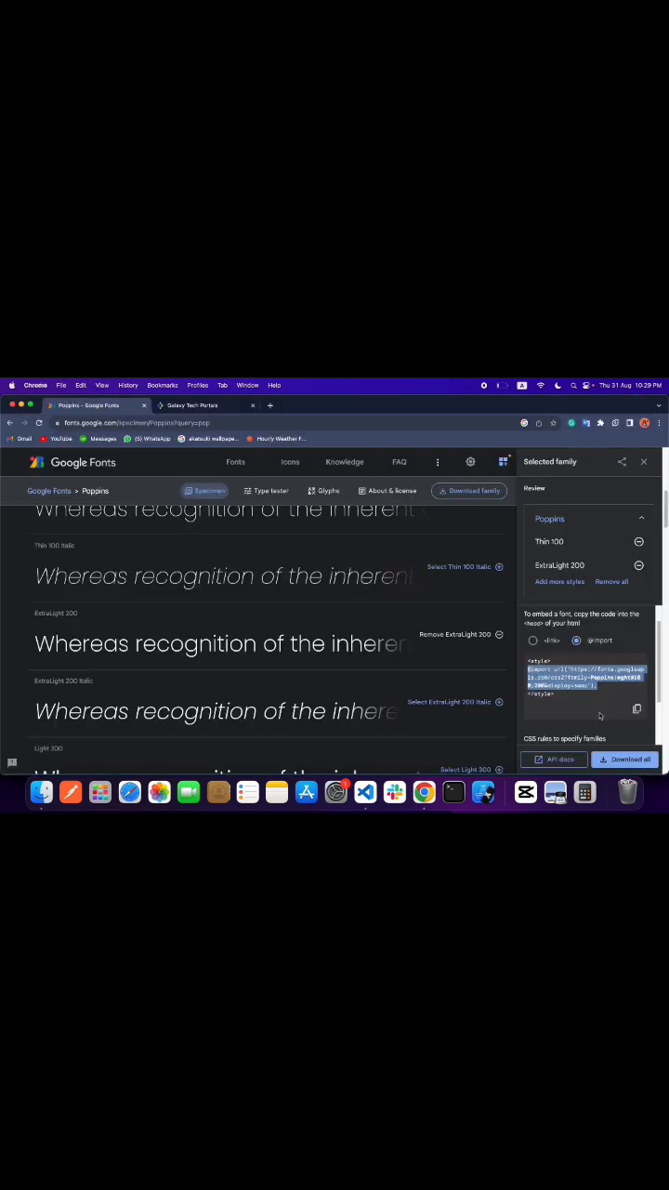
scroll(601, 716, "down", 3)
Copy the 'Poppins' family name from the Google Fonts CSS rules.
left_click_drag(569, 687, 619, 688)
key("super+c")
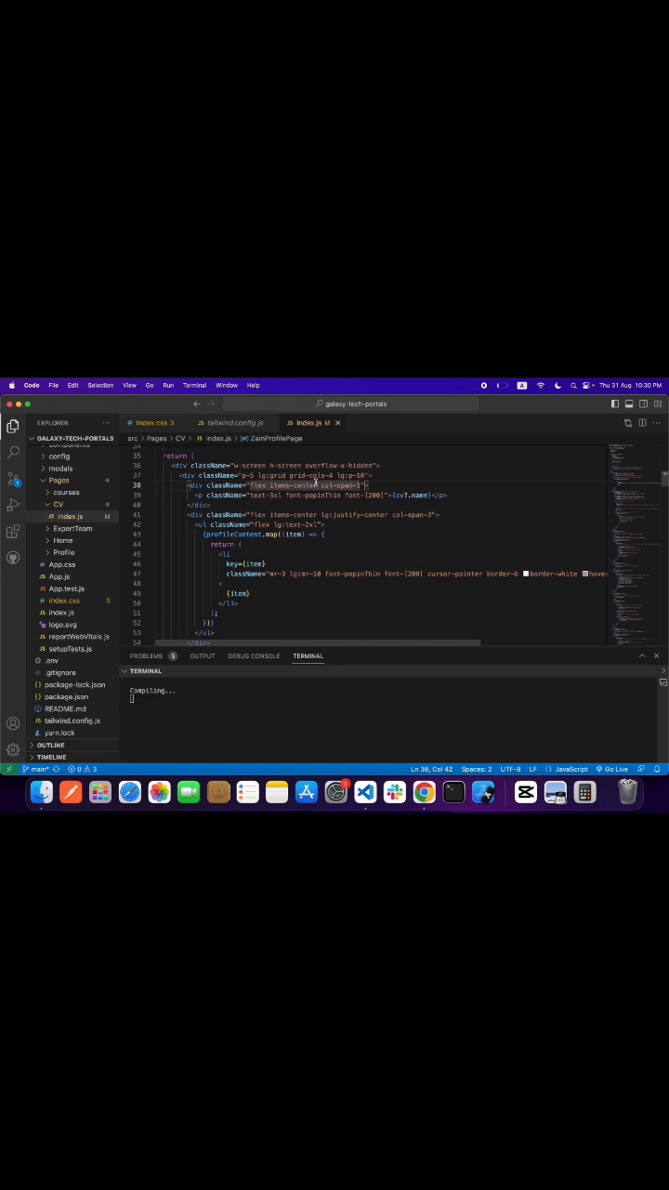
key("super+Tab")
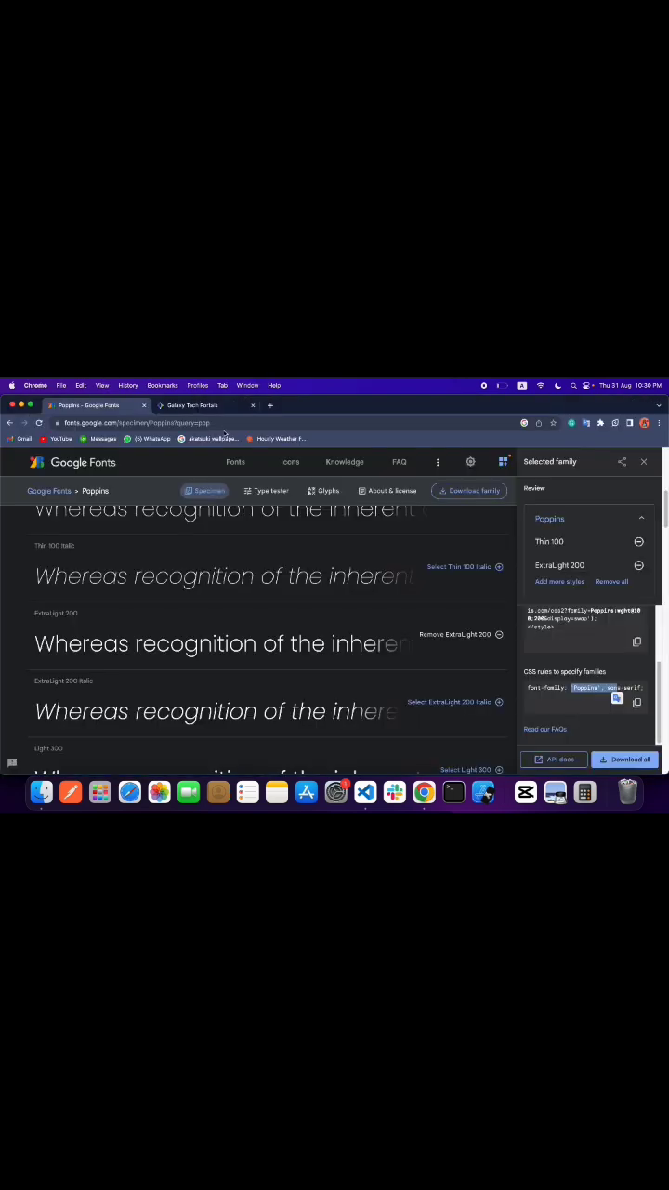
Bring up the local portfolio page and select the site title to check its font.
left_click(216, 406)
left_click_drag(19, 473, 122, 474)
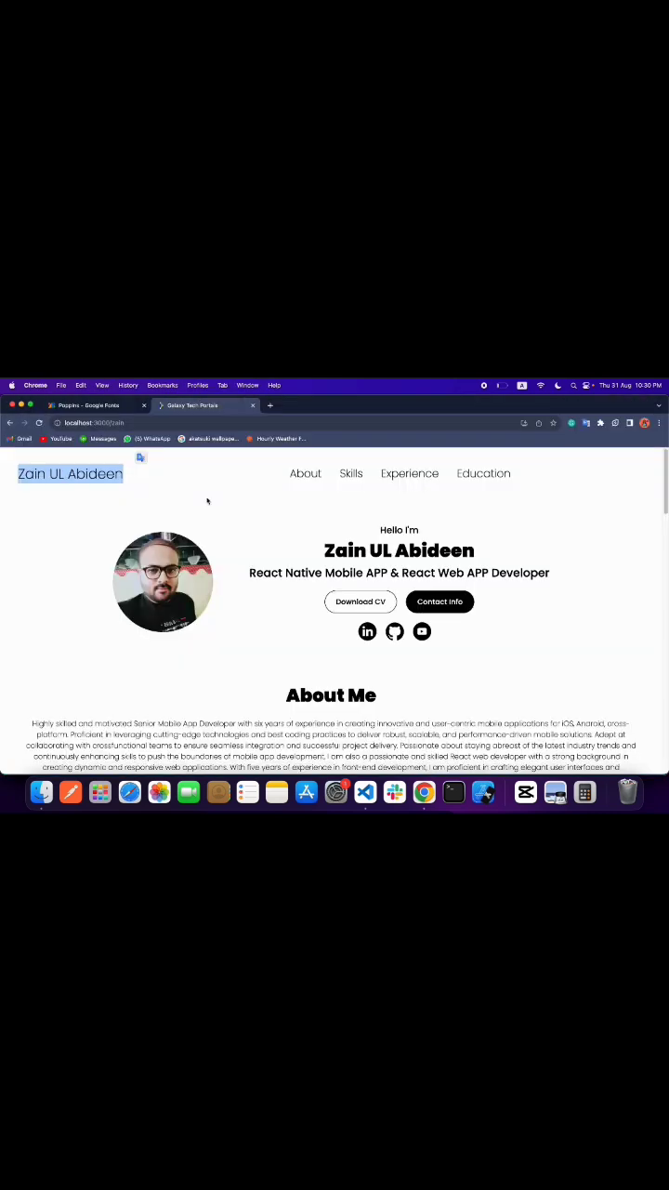
key("super+Tab")
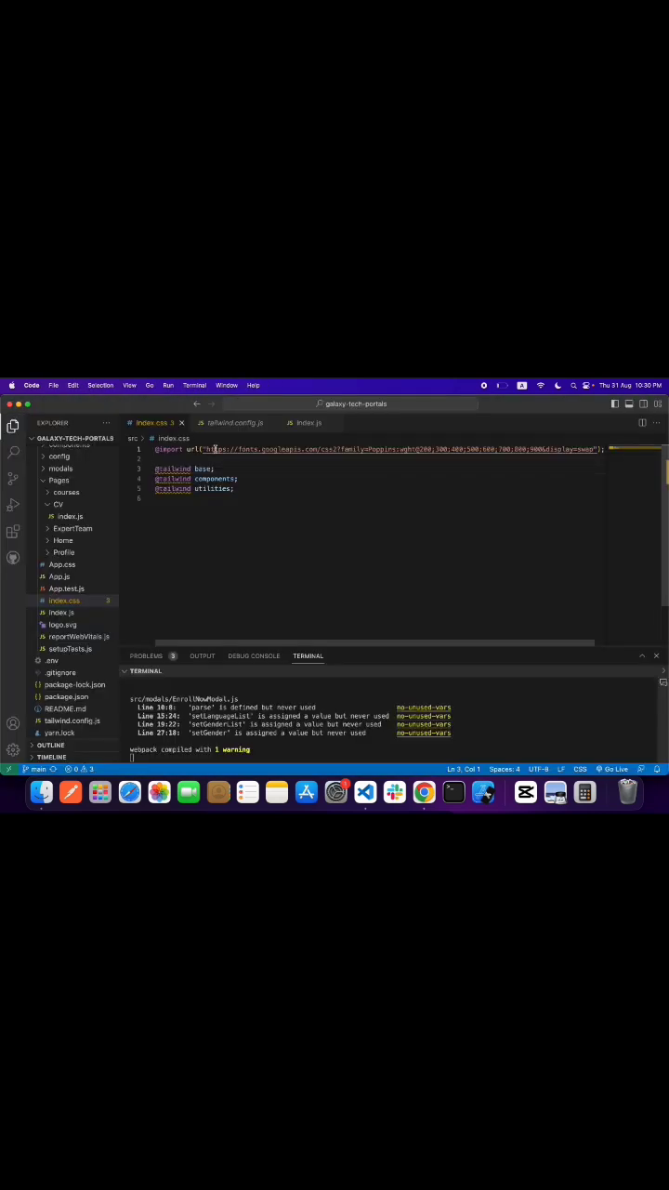
triple_click(208, 449)
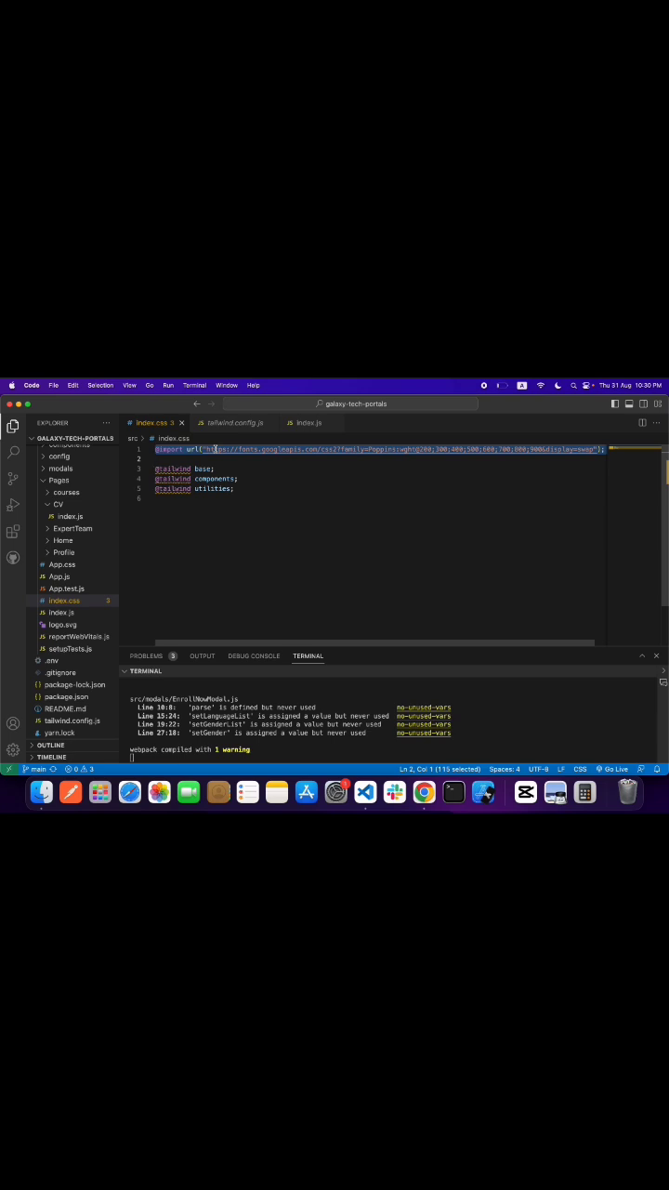
key("super+Tab")
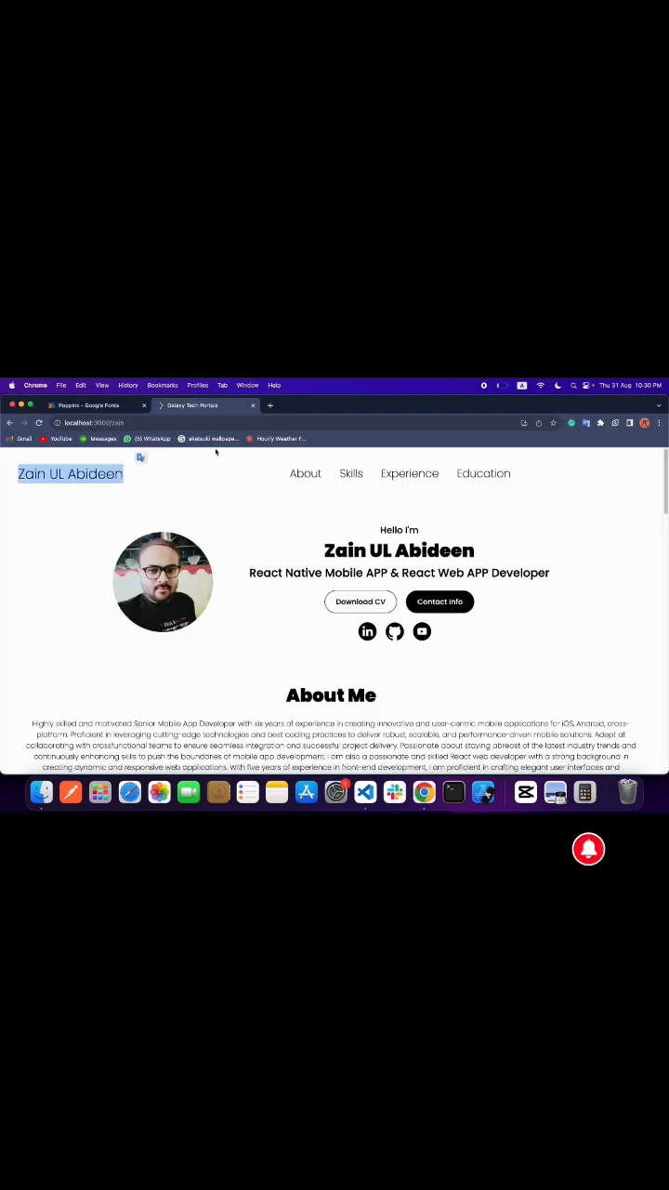